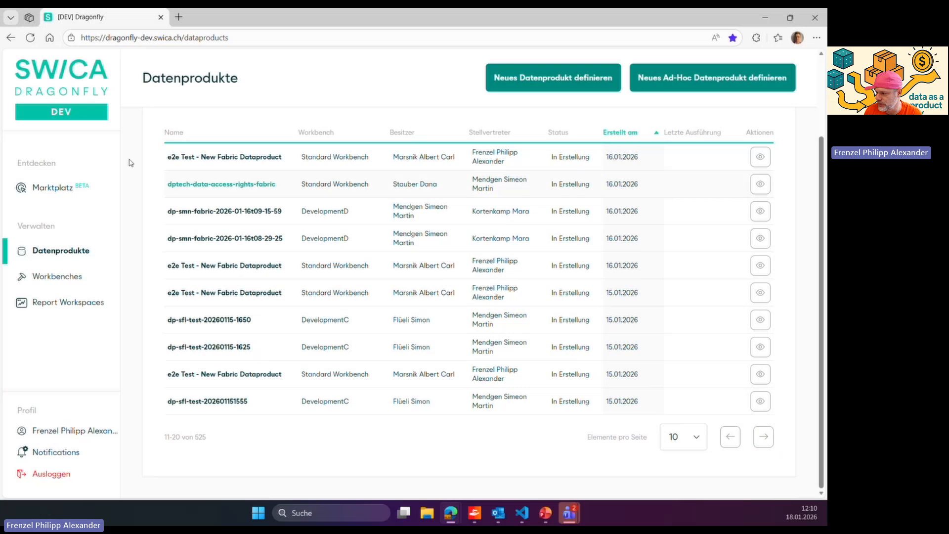
- Open the data product dp-smn-sp2-2026-01-15t09-09-08 from the list and start a new reference table in it
{"action": "left_click", "coordinate": [766, 442]}
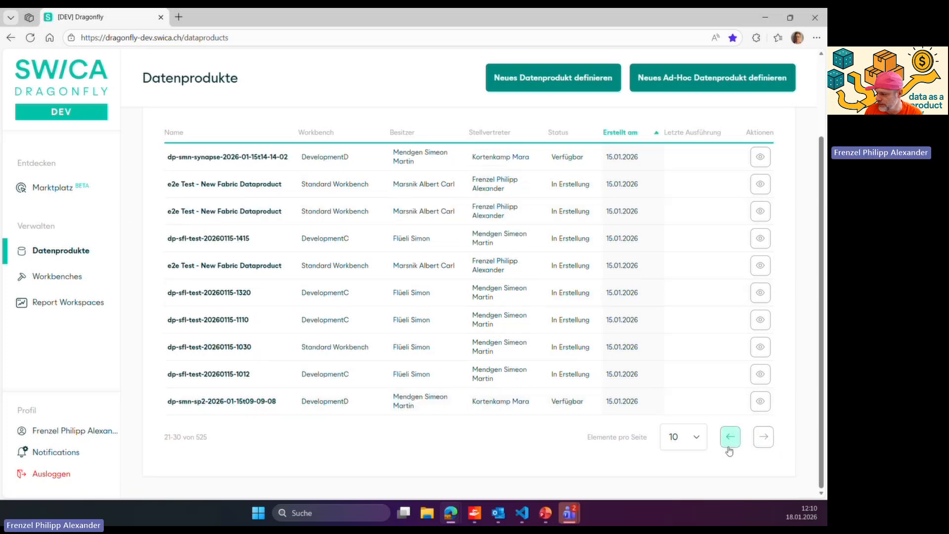
{"action": "left_click", "coordinate": [760, 402]}
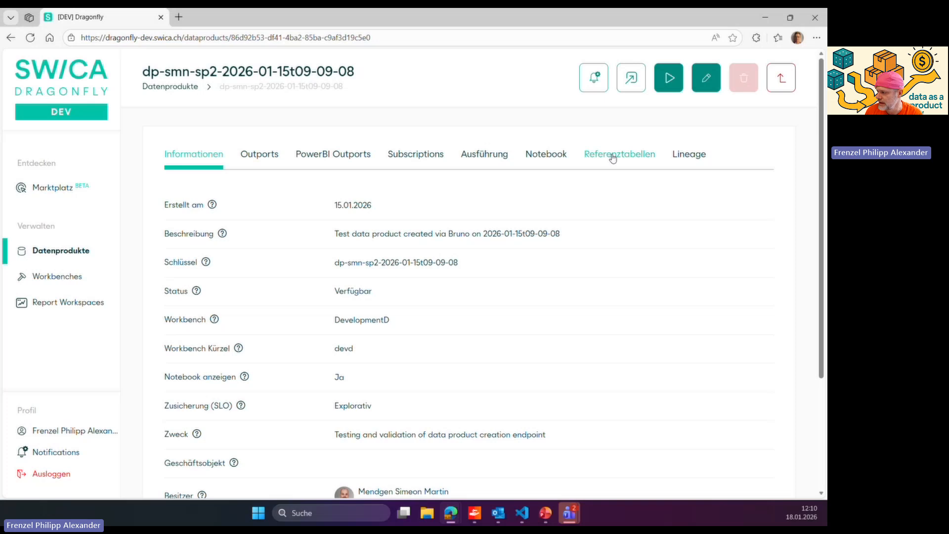
{"action": "left_click", "coordinate": [604, 157]}
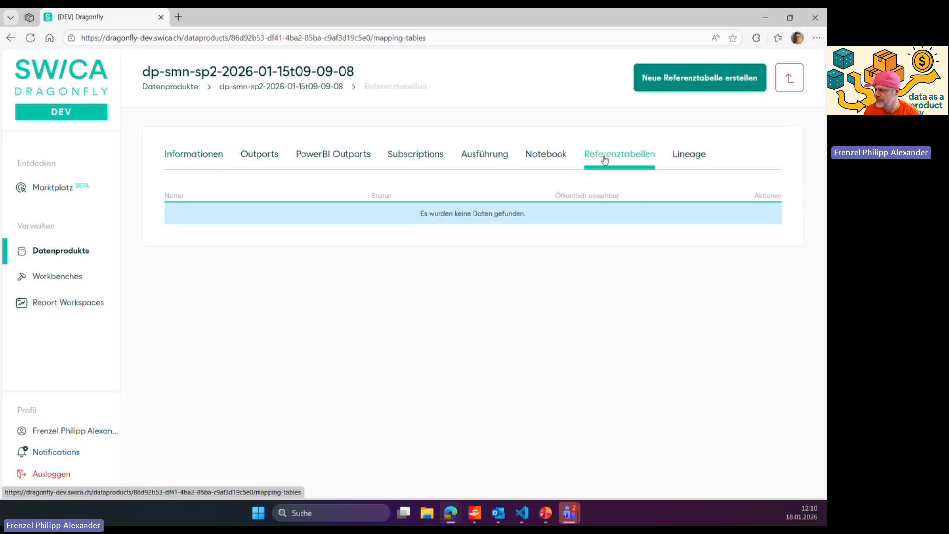
{"action": "left_click", "coordinate": [669, 82]}
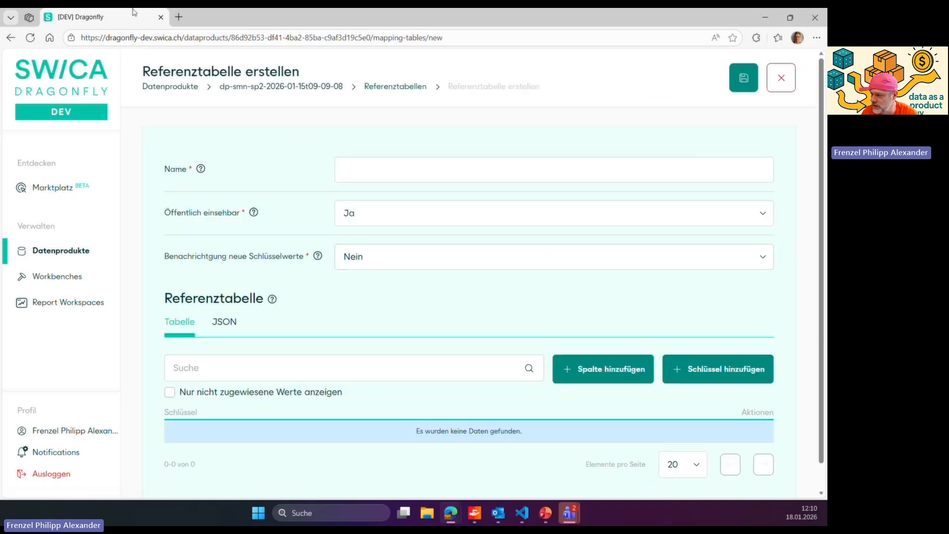
- Name the reference table demo-etk-fabric-atlanta and set the notification for new key values to Ja
{"action": "scroll", "coordinate": [400, 153], "scroll_direction": "down", "scroll_amount": 1}
{"action": "left_click", "coordinate": [398, 145]}
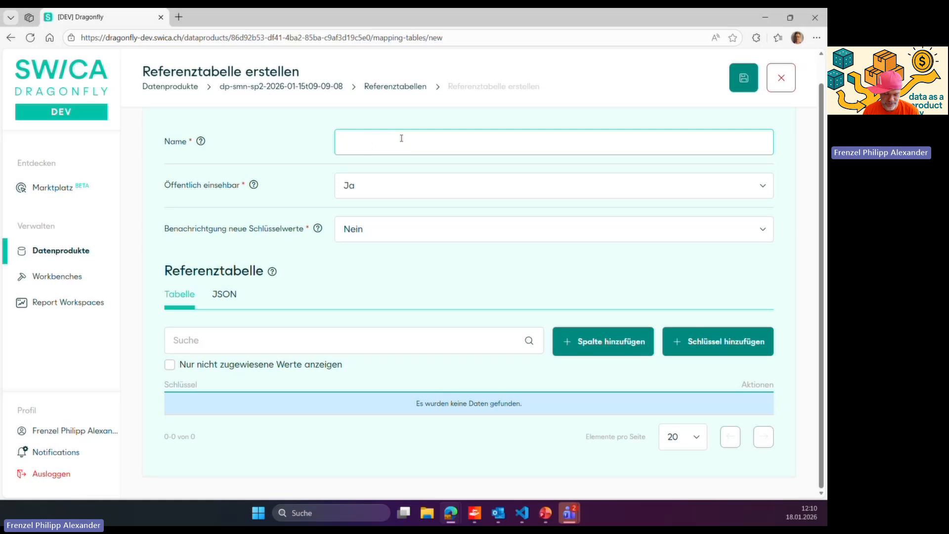
{"action": "type", "text": "demo-etk"}
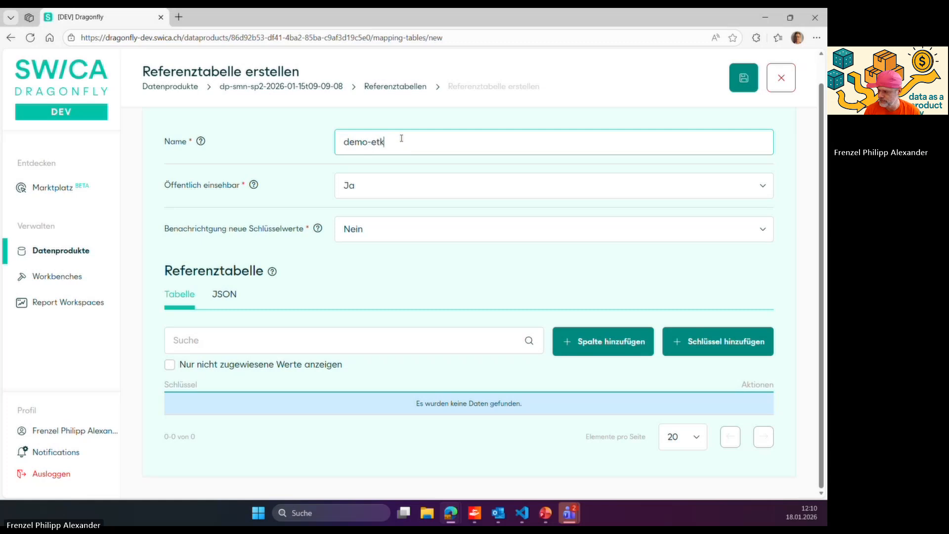
{"action": "type", "text": "-fabric-d"}
{"action": "type", "text": "tlanta"}
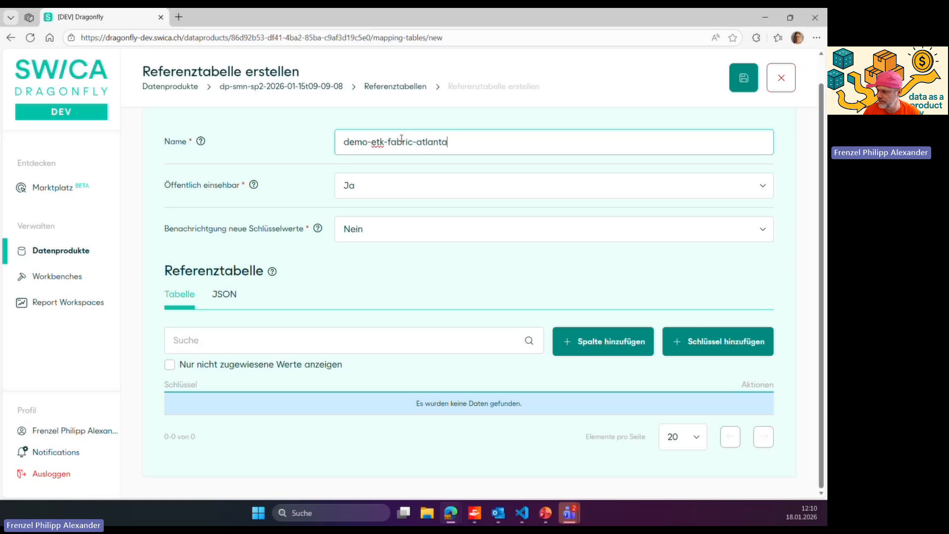
{"action": "key", "text": "Tab"}
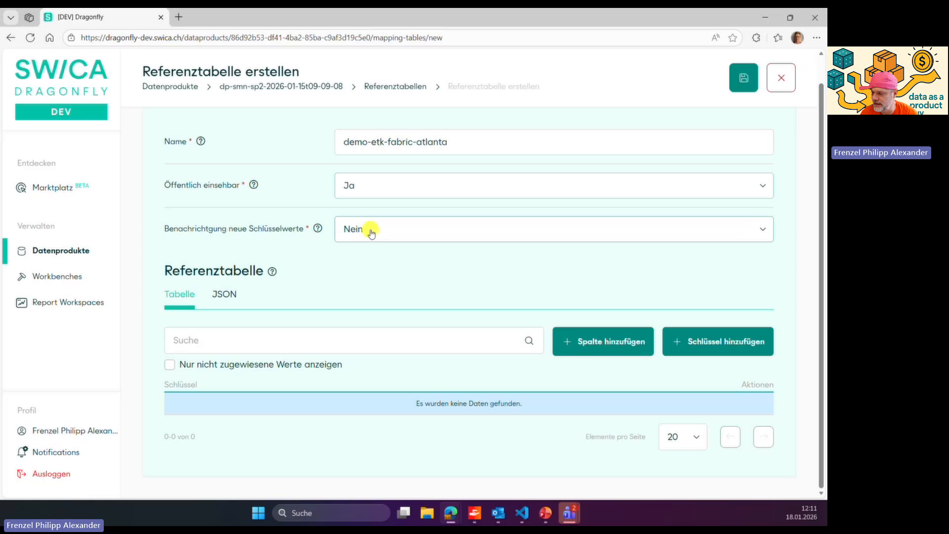
{"action": "left_click", "coordinate": [371, 234]}
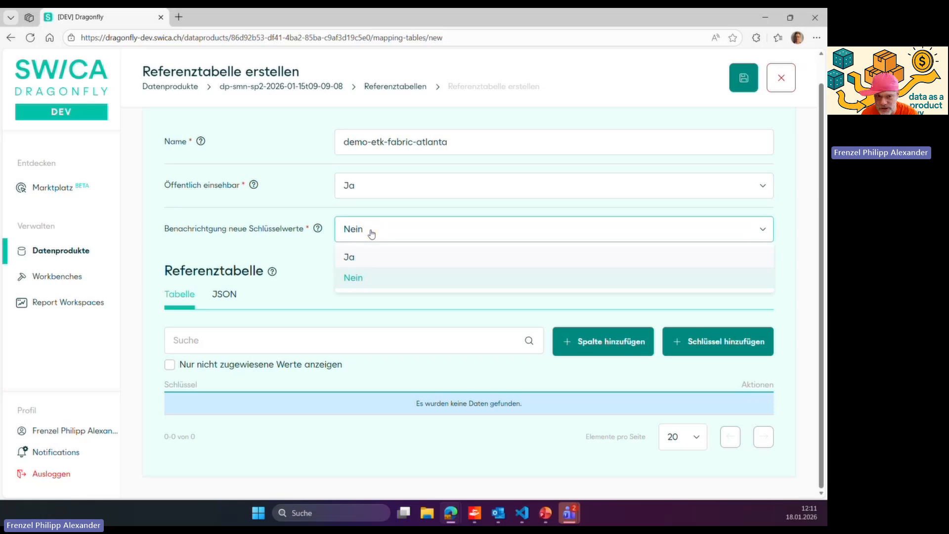
{"action": "left_click", "coordinate": [346, 256]}
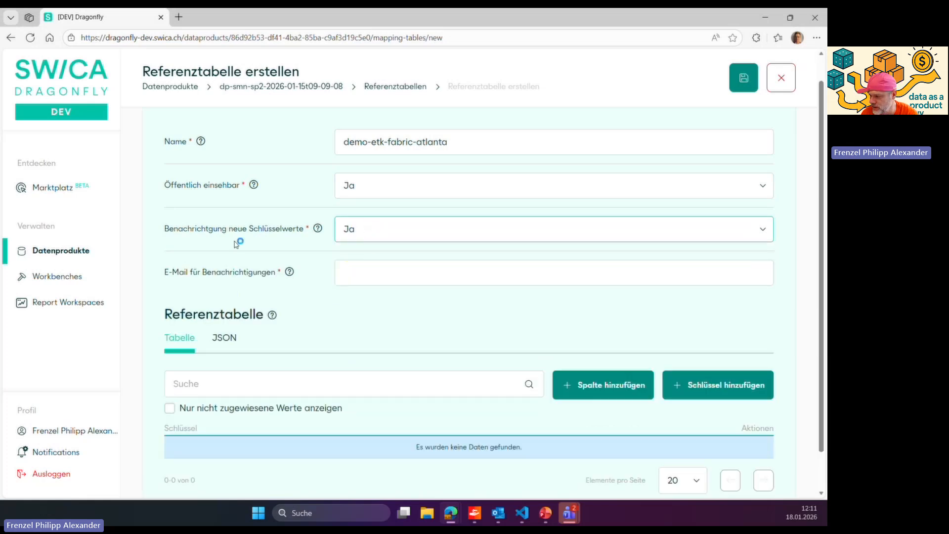
- Look at the JSON view of the empty reference table, returning to its table view
{"action": "scroll", "coordinate": [237, 243], "scroll_direction": "down", "scroll_amount": 1}
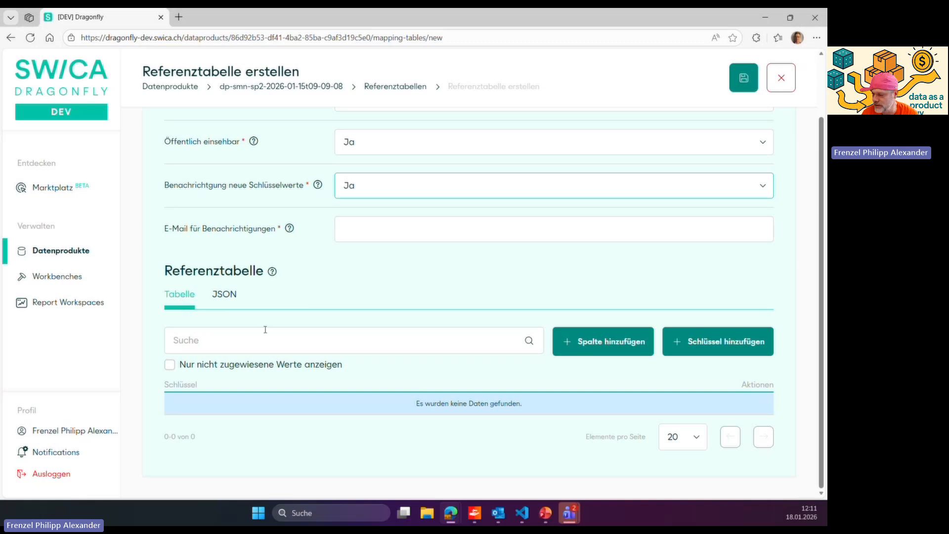
{"action": "left_click", "coordinate": [225, 295]}
{"action": "scroll", "coordinate": [253, 304], "scroll_direction": "down", "scroll_amount": 3}
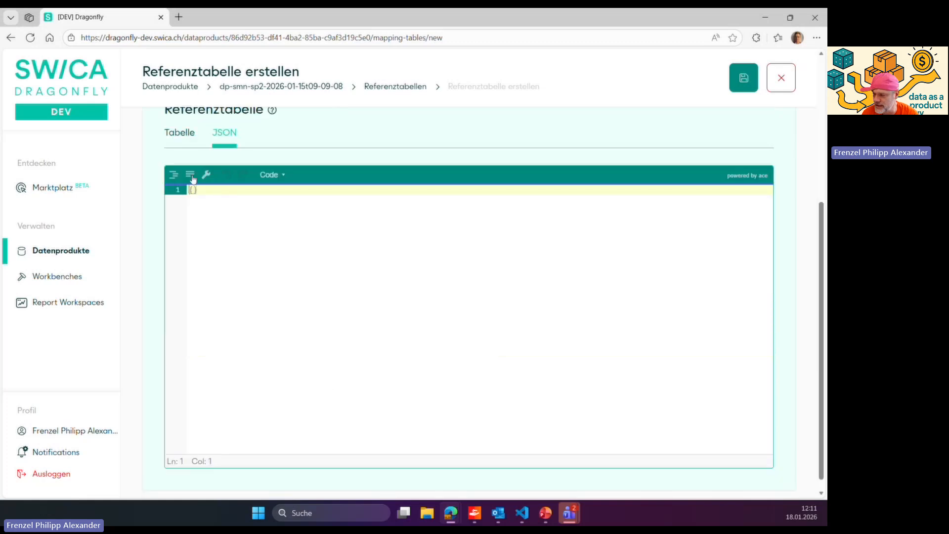
{"action": "left_click", "coordinate": [179, 131]}
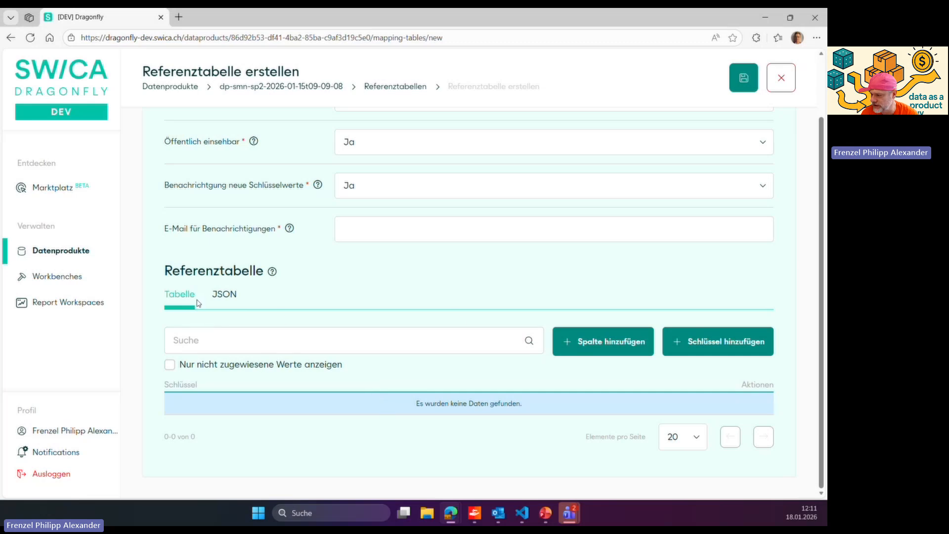
- Add the key CODICKEY to the reference table
{"action": "left_click", "coordinate": [716, 341]}
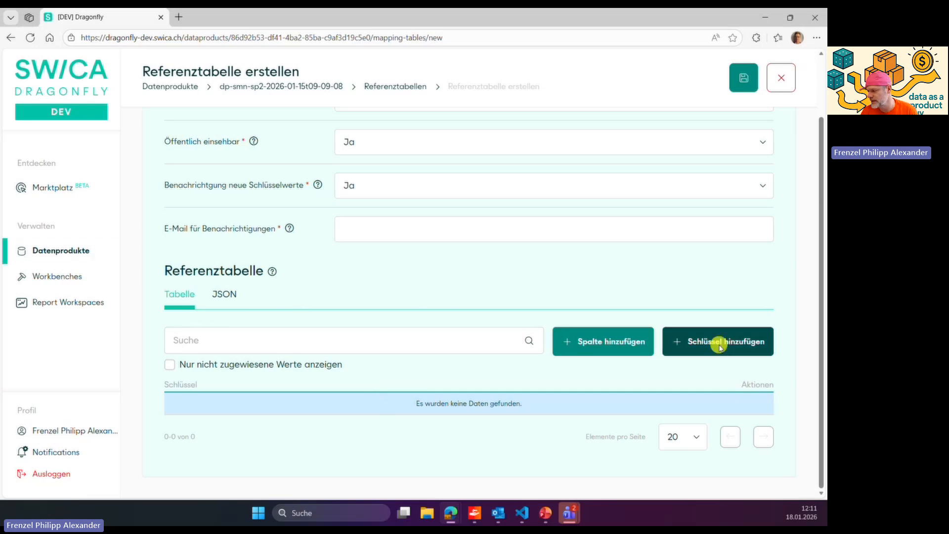
{"action": "left_click", "coordinate": [399, 269]}
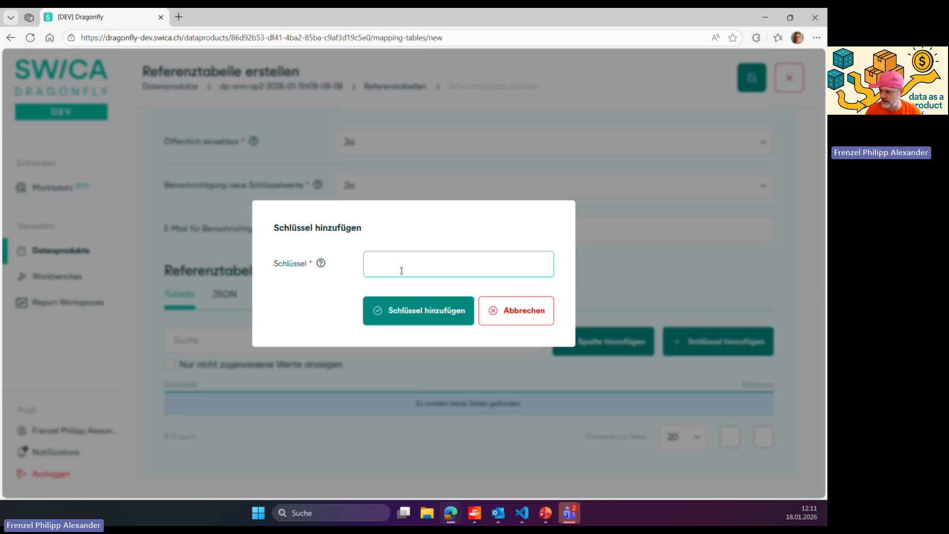
{"action": "type", "text": "COD"}
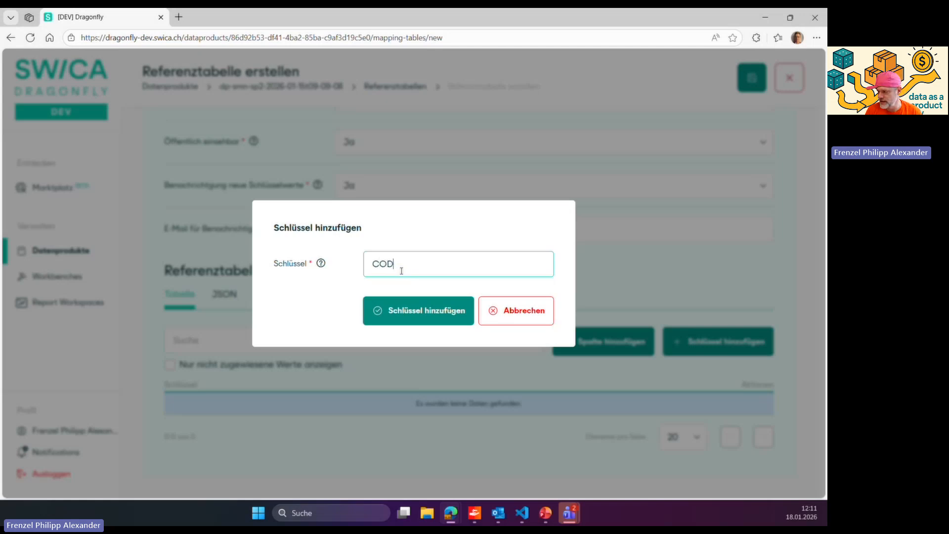
{"action": "type", "text": "ICKEY"}
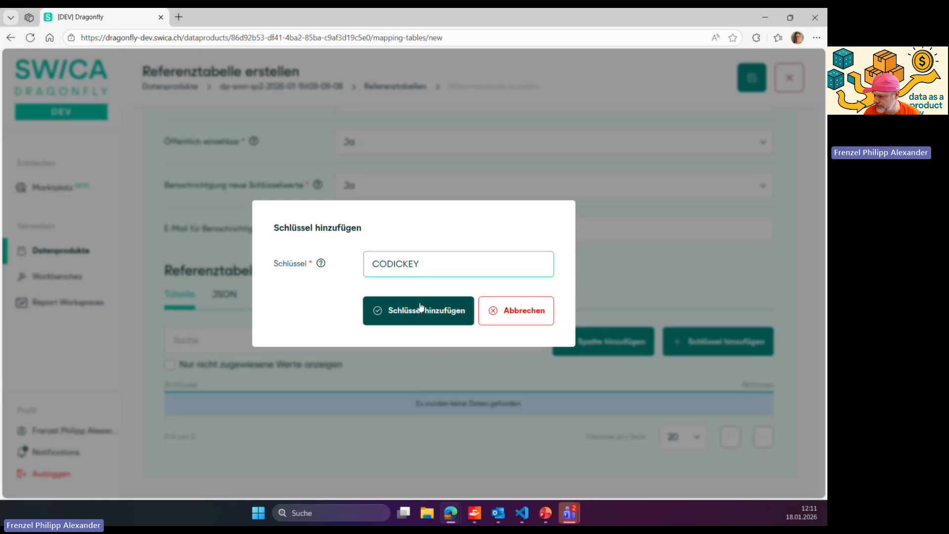
{"action": "left_click", "coordinate": [418, 310]}
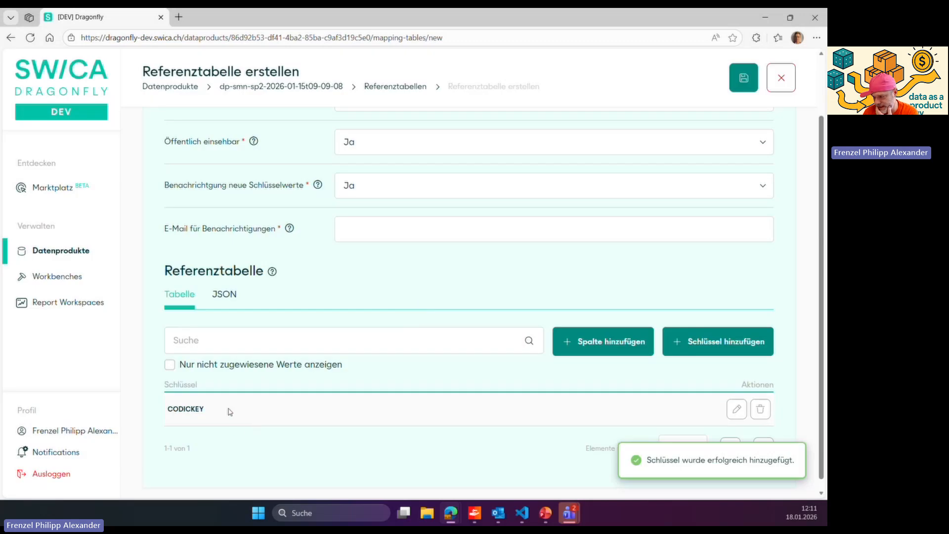
- Add a column named Group1 to the reference table
{"action": "scroll", "coordinate": [231, 412], "scroll_direction": "down", "scroll_amount": 1}
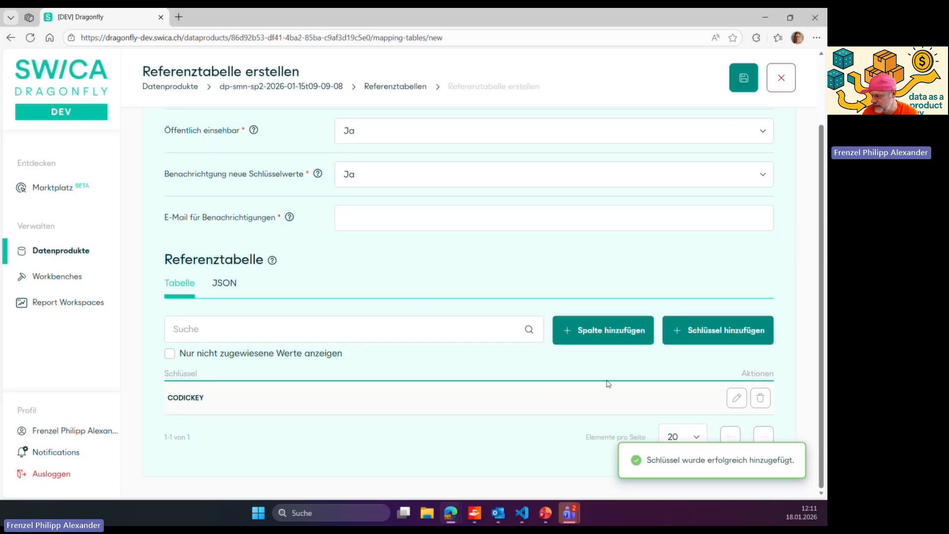
{"action": "left_click", "coordinate": [592, 333]}
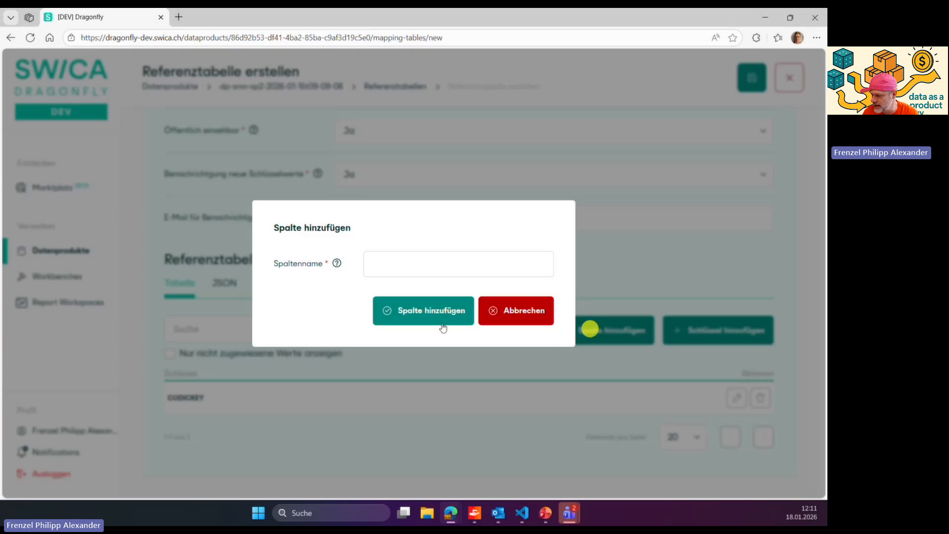
{"action": "left_click", "coordinate": [401, 260]}
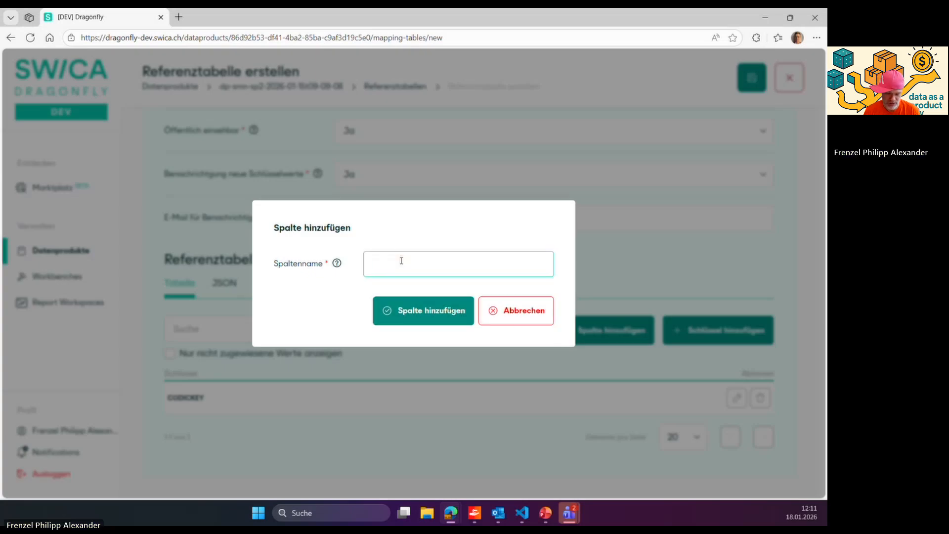
{"action": "type", "text": "Group1"}
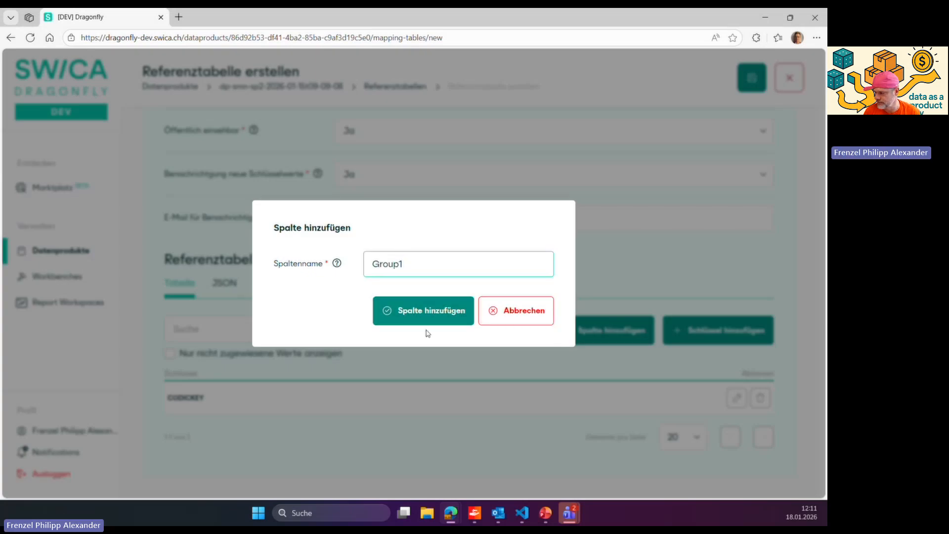
{"action": "left_click", "coordinate": [424, 312]}
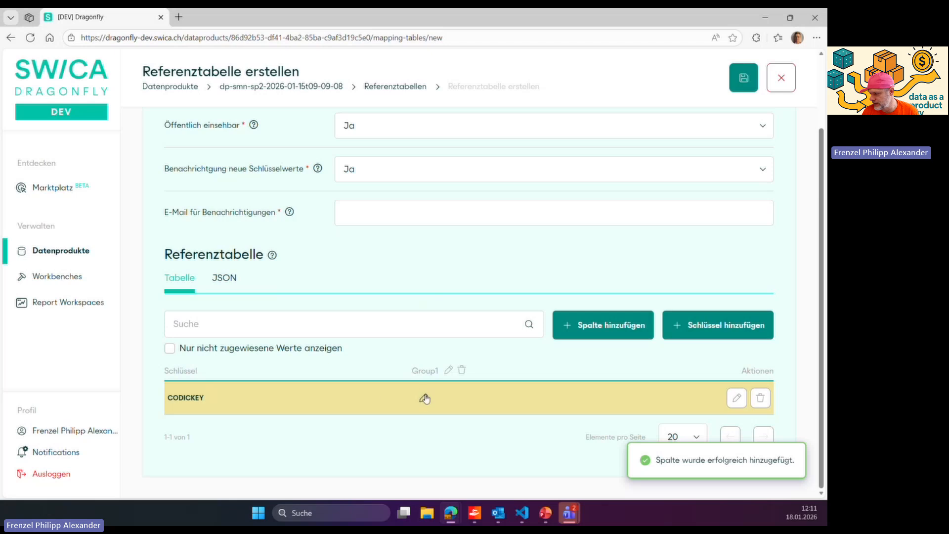
- Set the Group1 value of the CODICKEY row to Grp1
{"action": "left_click", "coordinate": [424, 399]}
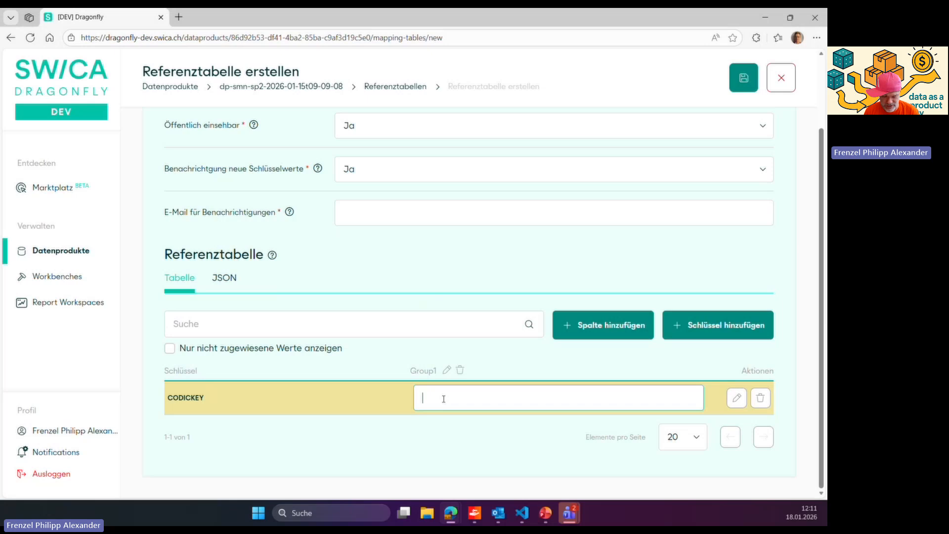
{"action": "type", "text": "Gr"}
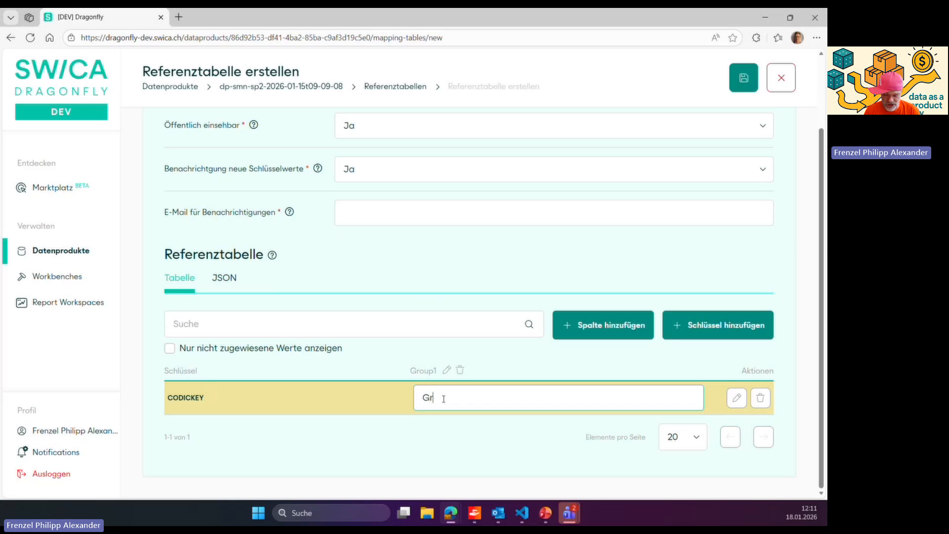
{"action": "type", "text": "p1"}
{"action": "key", "text": "Return"}
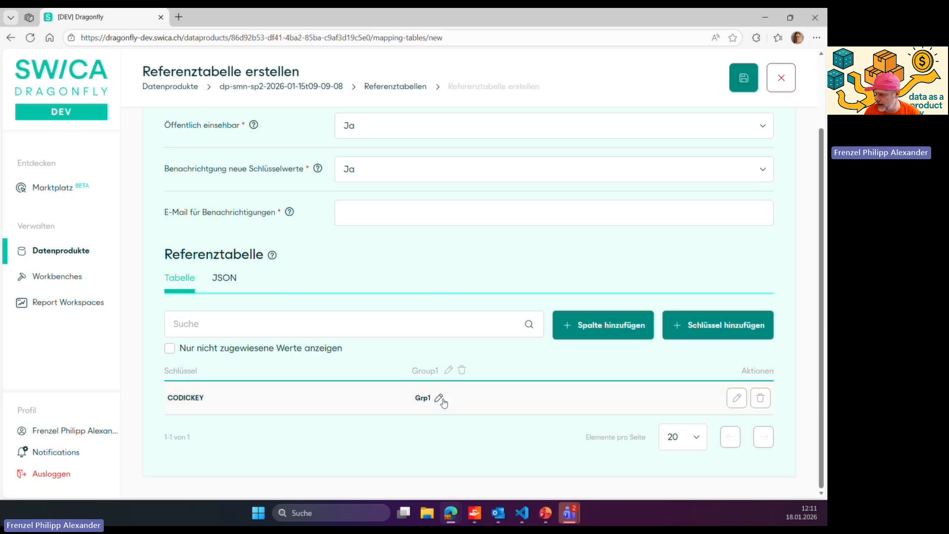
- Add a second column named CODIEEKY to the reference table
{"action": "left_click", "coordinate": [603, 324]}
{"action": "left_click", "coordinate": [372, 266]}
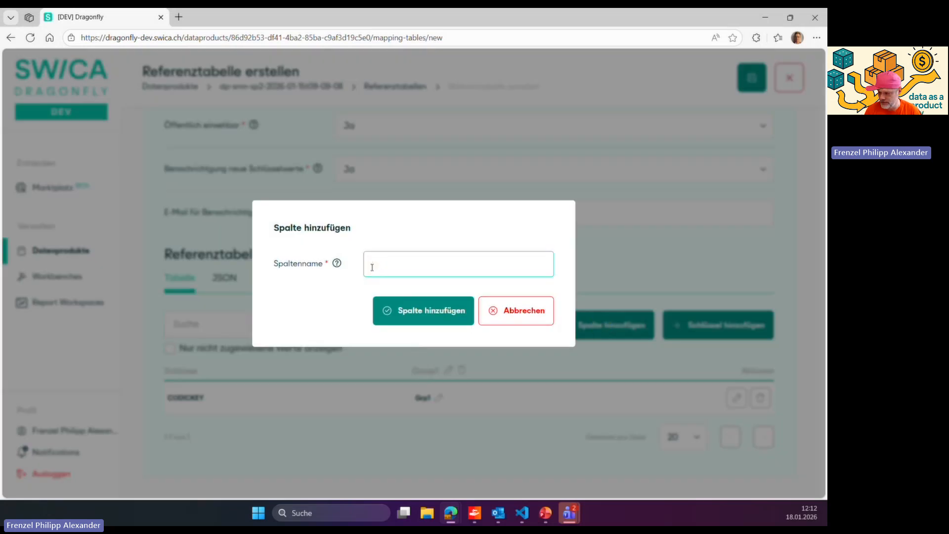
{"action": "type", "text": "CODIJK"}
{"action": "key", "text": "BackSpace"}
{"action": "key", "text": "BackSpace"}
{"action": "type", "text": "EKZ"}
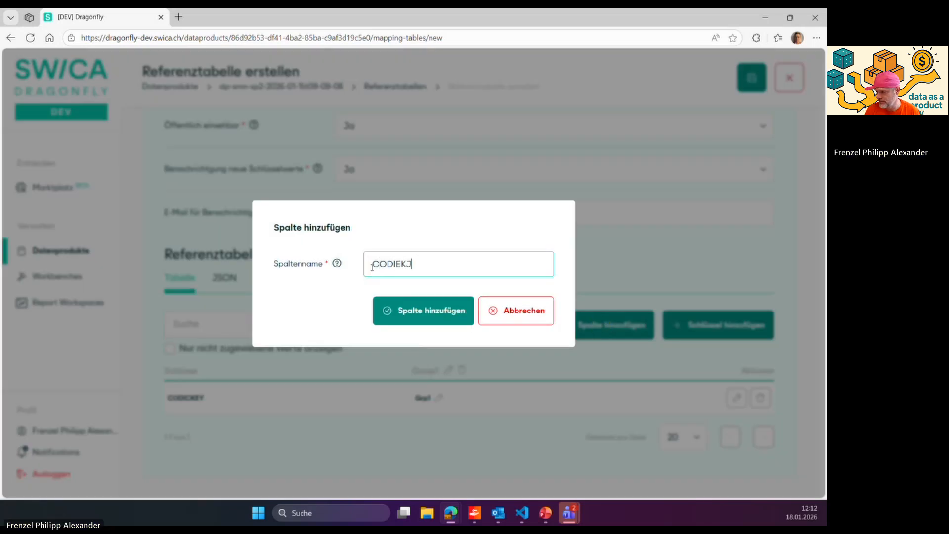
{"action": "key", "text": "BackSpace"}
{"action": "key", "text": "BackSpace"}
{"action": "type", "text": "EKY"}
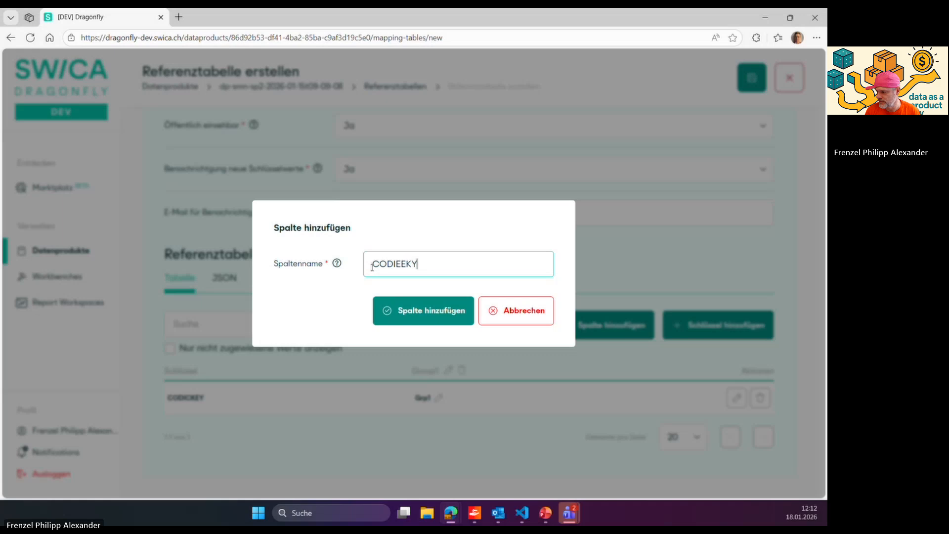
{"action": "left_click", "coordinate": [407, 311]}
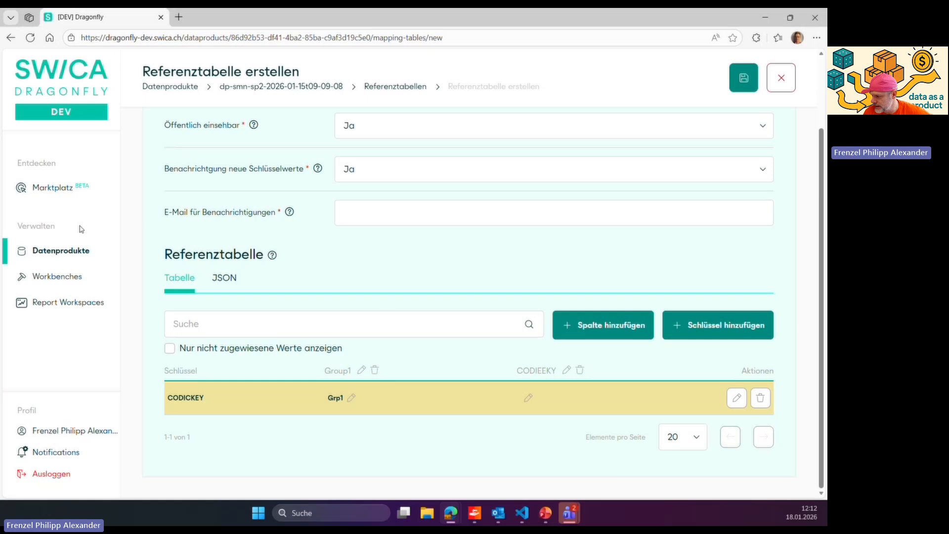
- Examine in the JSON view how the key CODICKEY, its two columns and their values are structured
{"action": "left_click", "coordinate": [225, 286]}
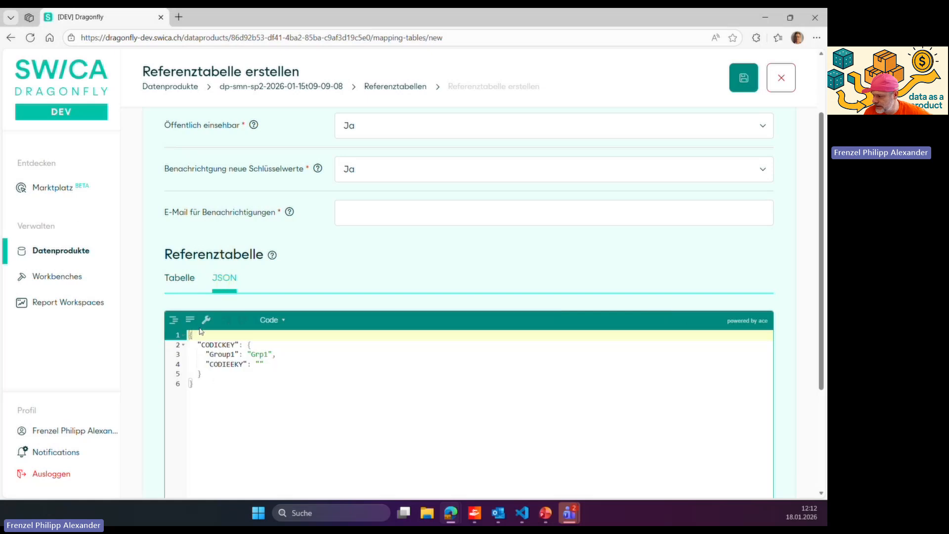
{"action": "scroll", "coordinate": [204, 367], "scroll_direction": "down", "scroll_amount": 3}
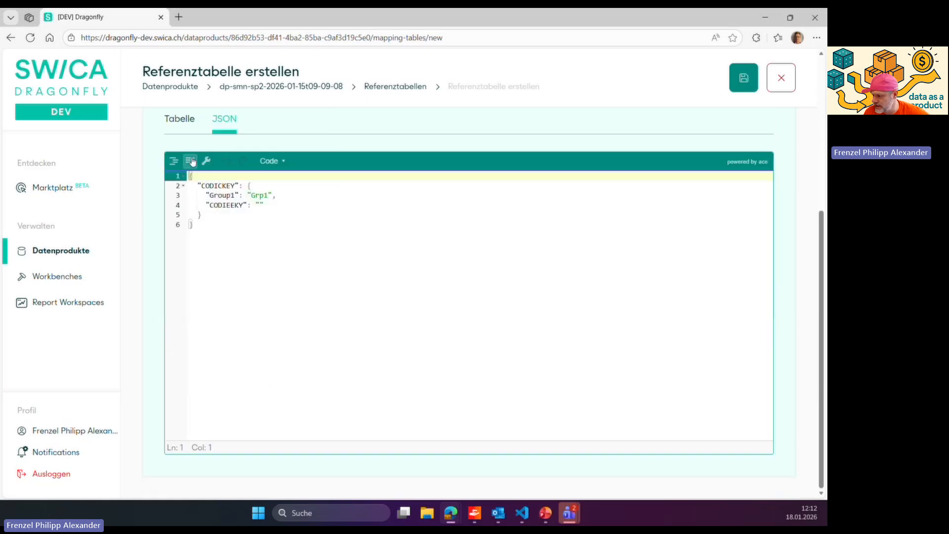
{"action": "left_click_drag", "start_coordinate": [196, 187], "coordinate": [227, 227]}
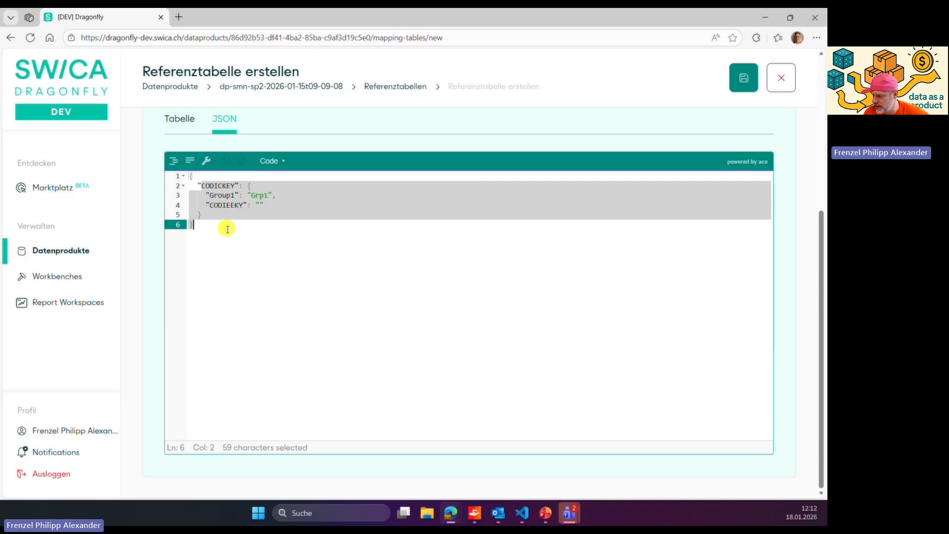
{"action": "left_click", "coordinate": [246, 250]}
{"action": "double_click", "coordinate": [209, 186]}
{"action": "left_click", "coordinate": [265, 204]}
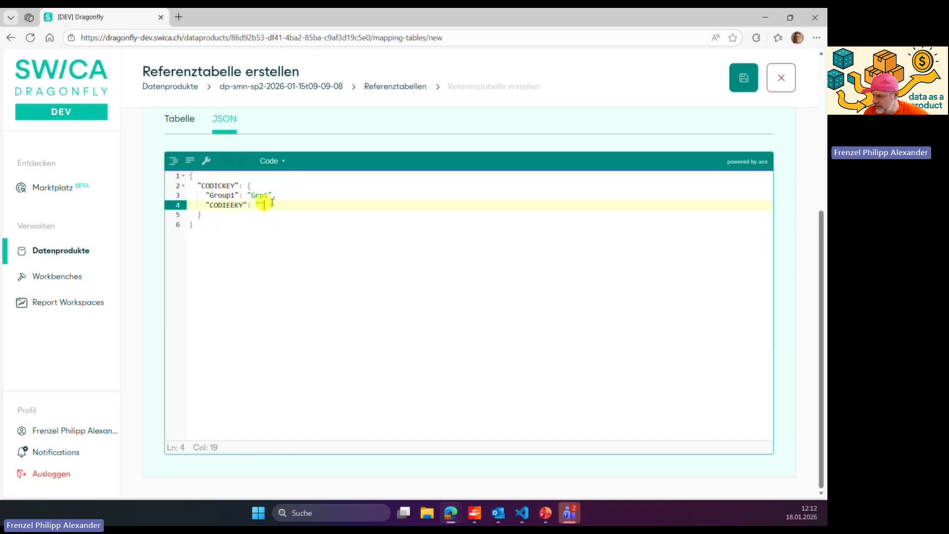
{"action": "double_click", "coordinate": [222, 205]}
{"action": "left_click", "coordinate": [259, 205]}
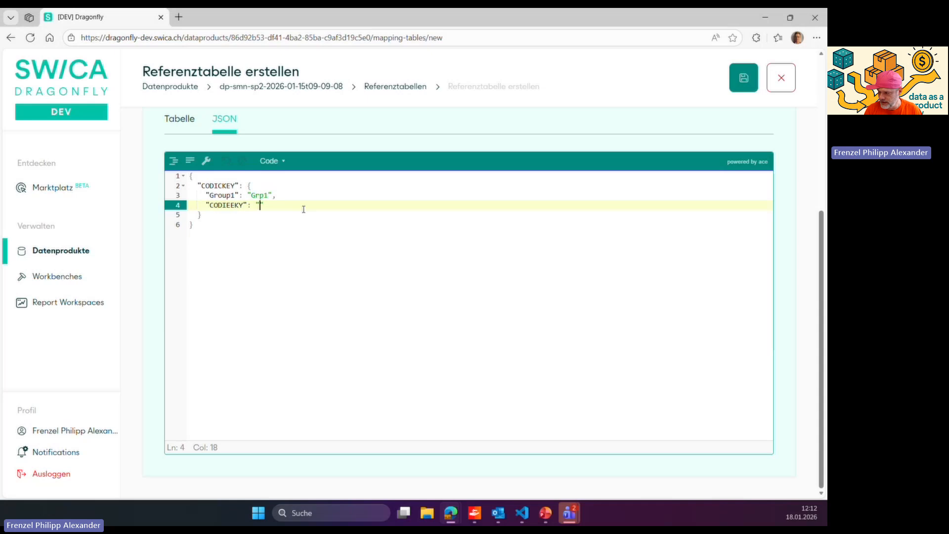
- Set the CODIEEKY value of the CODICKEY entry to Test and duplicate the whole entry directly beneath it in the JSON
{"action": "type", "text": "Test"}
{"action": "key", "text": "Up"}
{"action": "key", "text": "Up"}
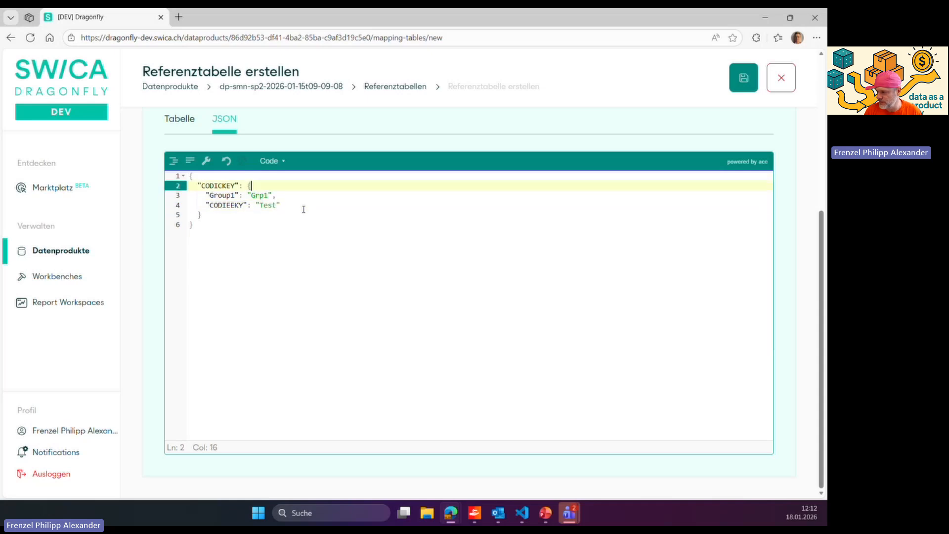
{"action": "key", "text": "Home"}
{"action": "key", "text": "Home"}
{"action": "key", "text": "shift+Down"}
{"action": "key", "text": "shift+Down"}
{"action": "key", "text": "shift+Down"}
{"action": "key", "text": "shift+Down"}
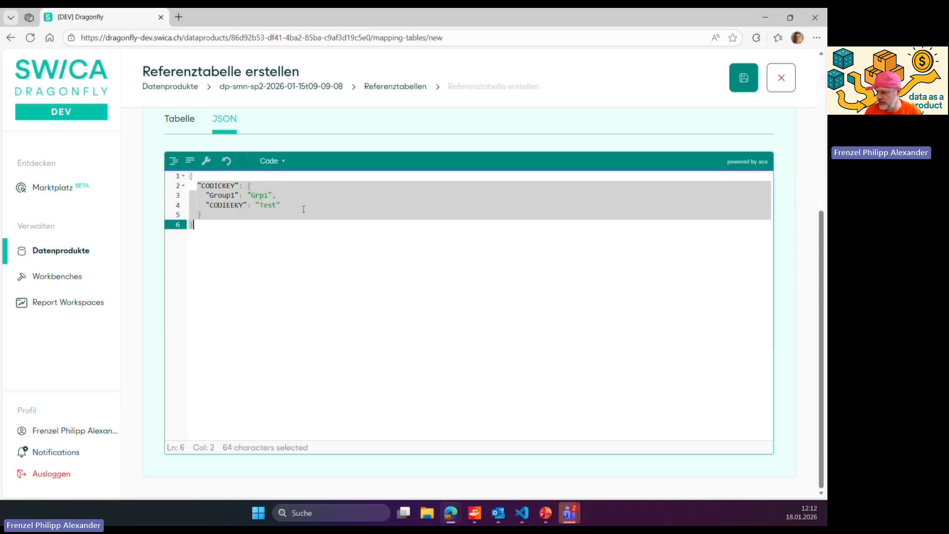
{"action": "key", "text": "shift+Up"}
{"action": "key", "text": "ctrl+c"}
{"action": "key", "text": "Right"}
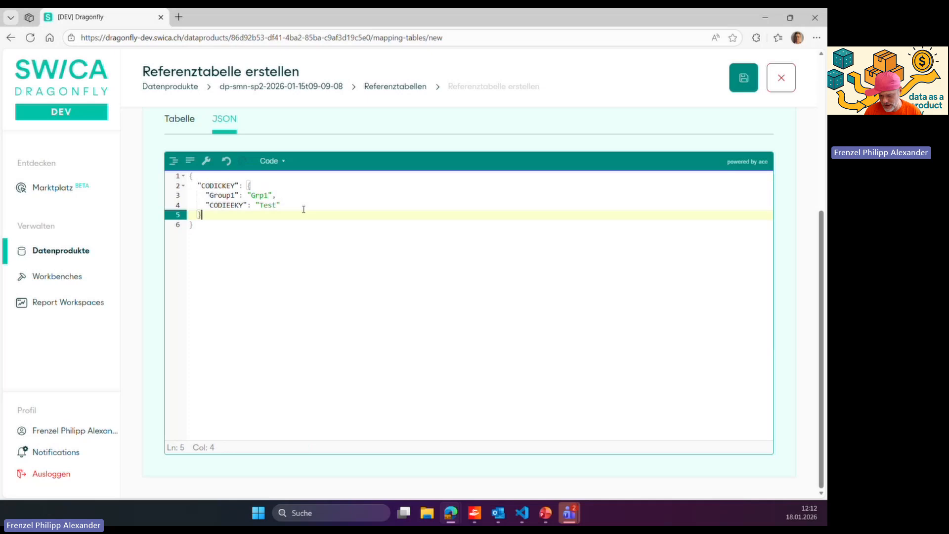
{"action": "key", "text": "Return"}
{"action": "key", "text": "ctrl+v"}
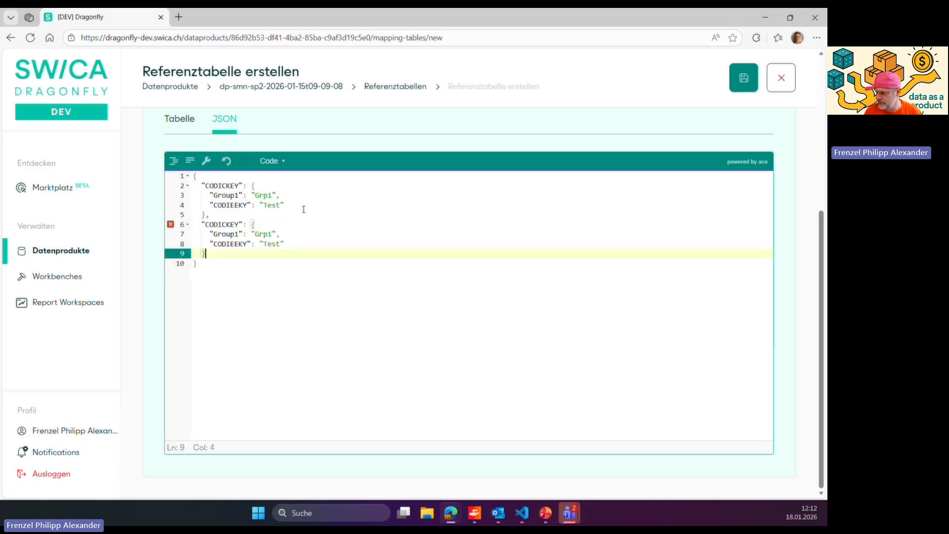
- Rename the key of the duplicated JSON entry to CODICKEYDS
{"action": "key", "text": "Up"}
{"action": "key", "text": "Up"}
{"action": "key", "text": "Up"}
{"action": "key", "text": "ctrl+Right"}
{"action": "type", "text": "DS"}
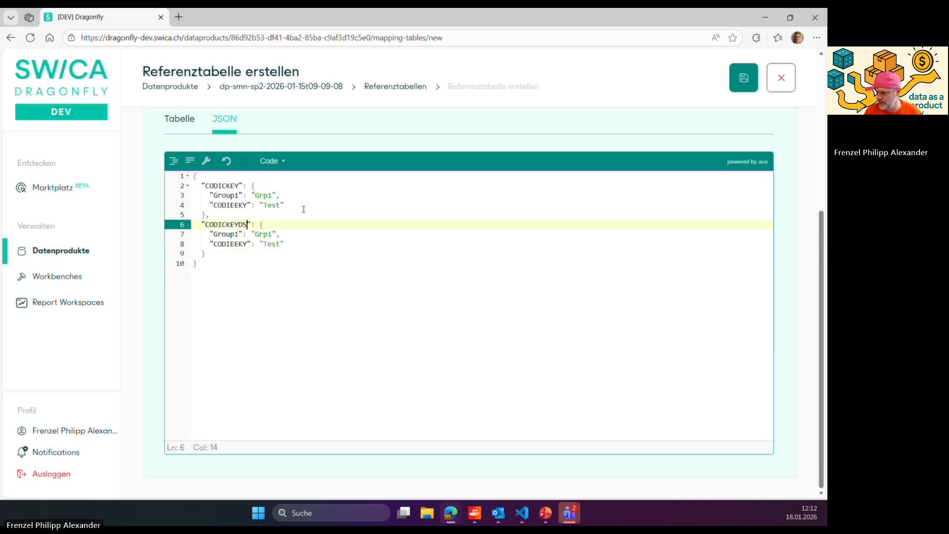
- Set the Group1 value of the CODICKEYDS entry to Grp2 and show the reference table in its table view
{"action": "key", "text": "Down"}
{"action": "key", "text": "Right"}
{"action": "key", "text": "Right"}
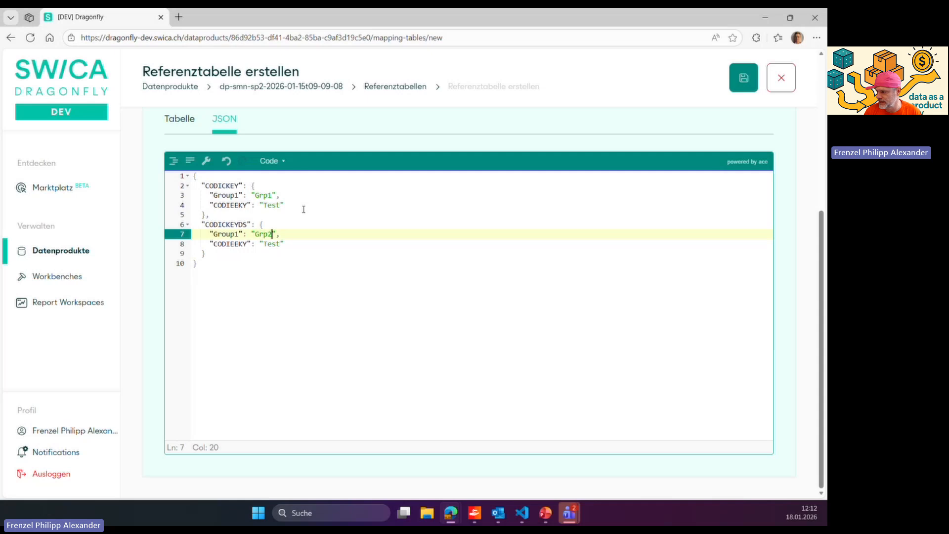
{"action": "left_click", "coordinate": [179, 129]}
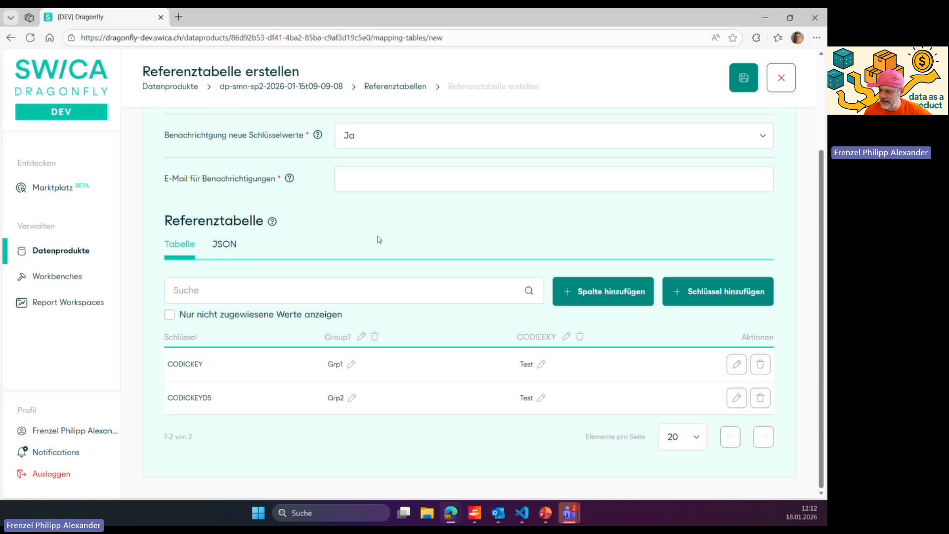
- Open the GitHub home page, github.com, in a new browser tab
{"action": "left_click", "coordinate": [179, 18]}
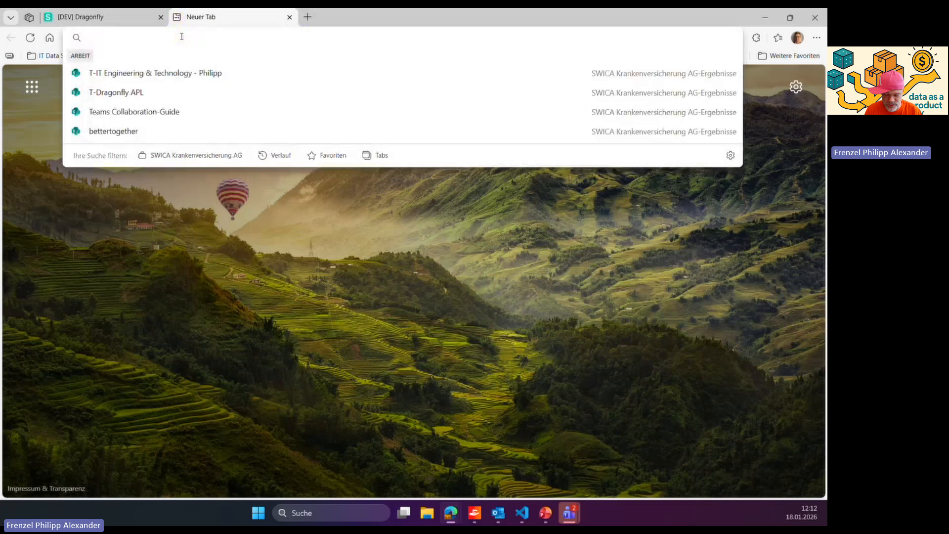
{"action": "type", "text": "githg"}
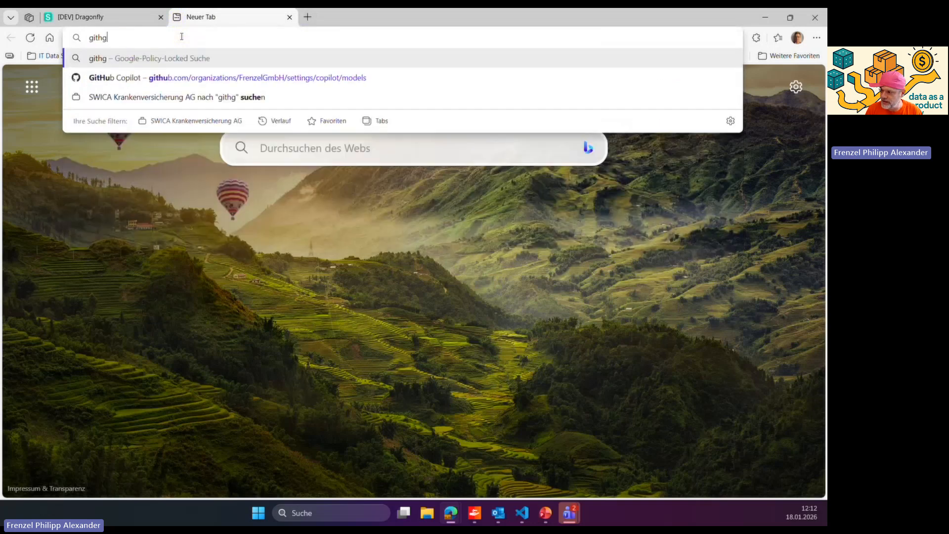
{"action": "key", "text": "BackSpace"}
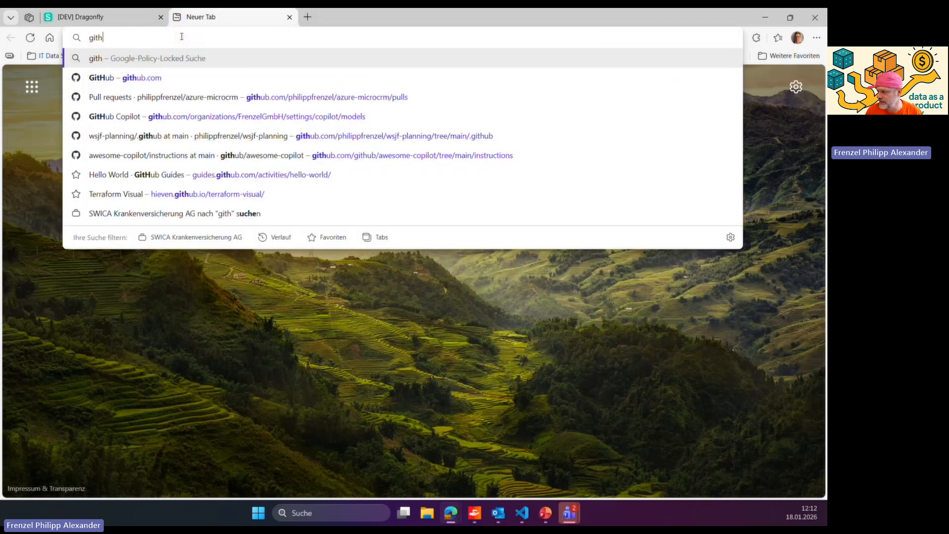
{"action": "key", "text": "Down"}
{"action": "key", "text": "Return"}
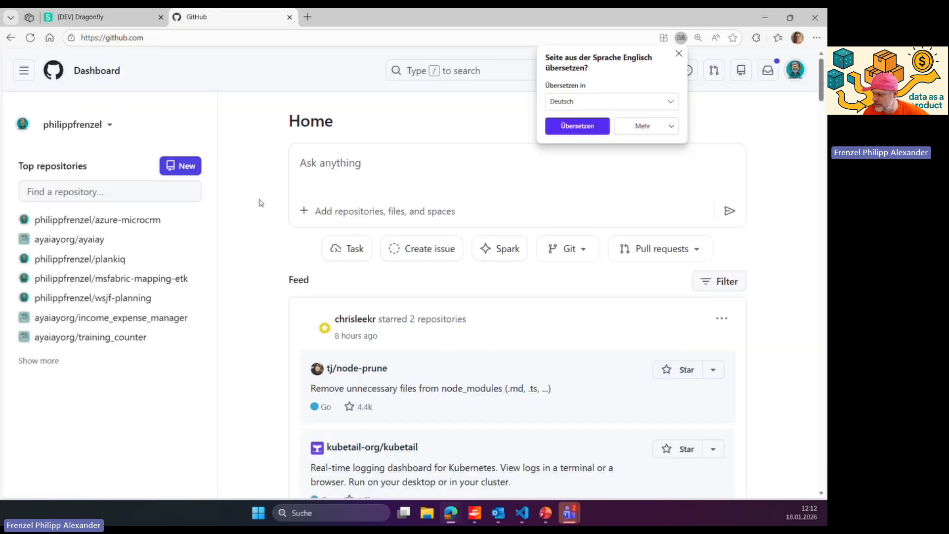
- Open the msfabric-mapping-etk repository and look through its README on the reference table and data mapping service
{"action": "left_click", "coordinate": [153, 278]}
{"action": "scroll", "coordinate": [304, 289], "scroll_direction": "down", "scroll_amount": 12}
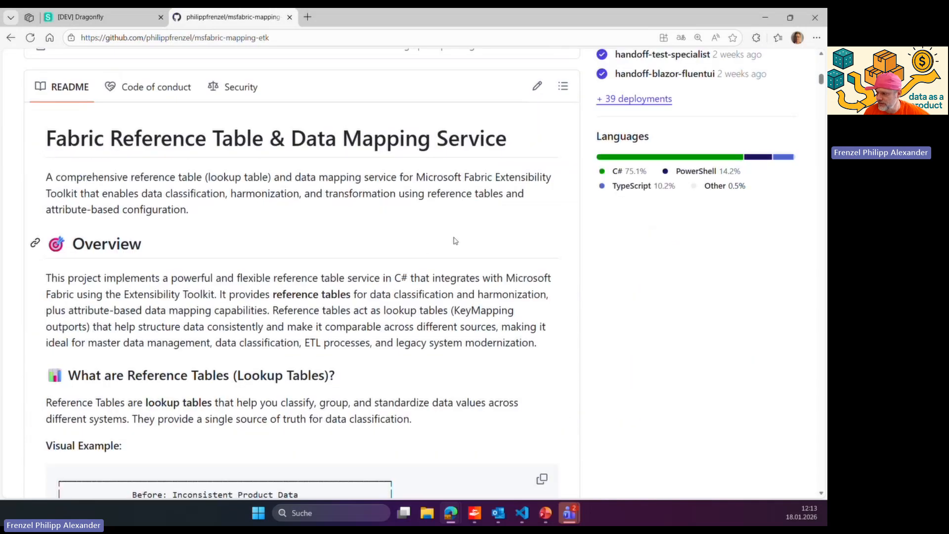
{"action": "scroll", "coordinate": [452, 241], "scroll_direction": "down", "scroll_amount": 6}
{"action": "scroll", "coordinate": [452, 241], "scroll_direction": "down", "scroll_amount": 4}
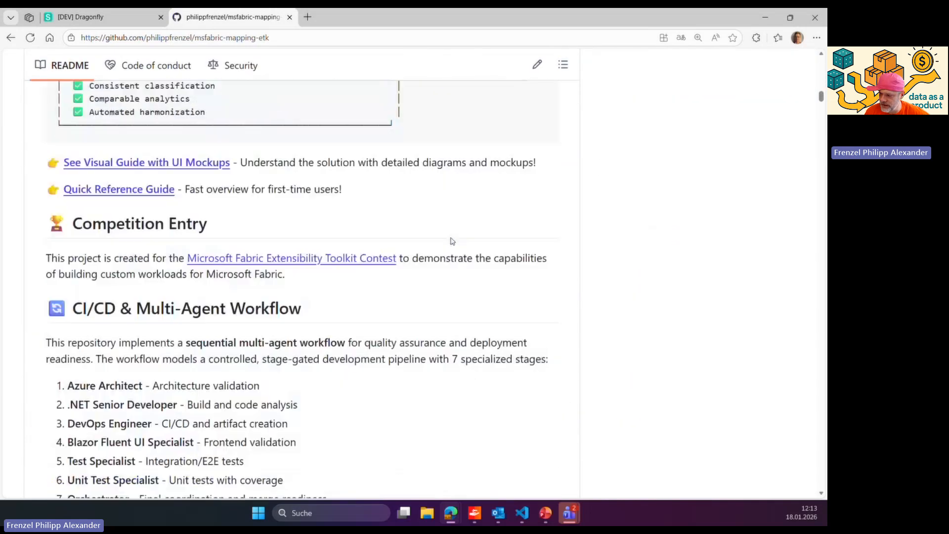
{"action": "scroll", "coordinate": [452, 241], "scroll_direction": "up", "scroll_amount": 20}
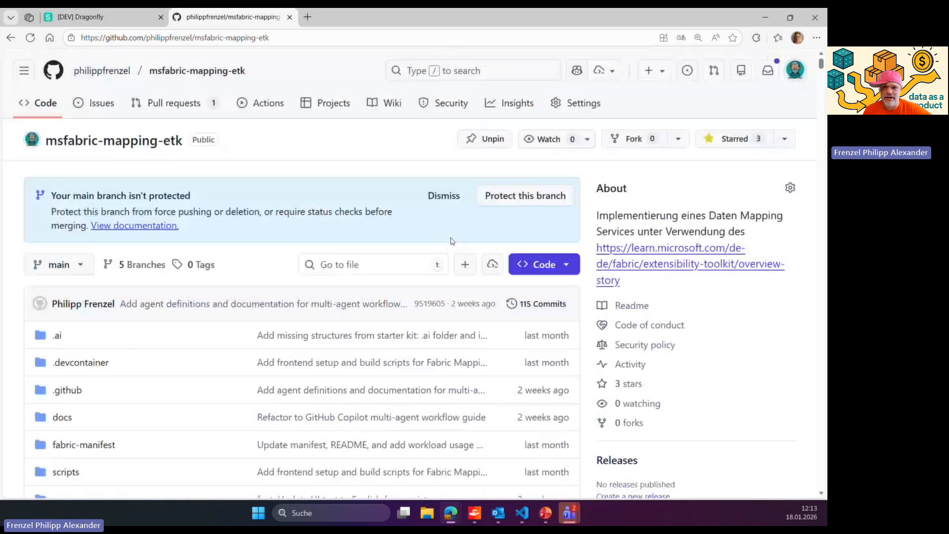